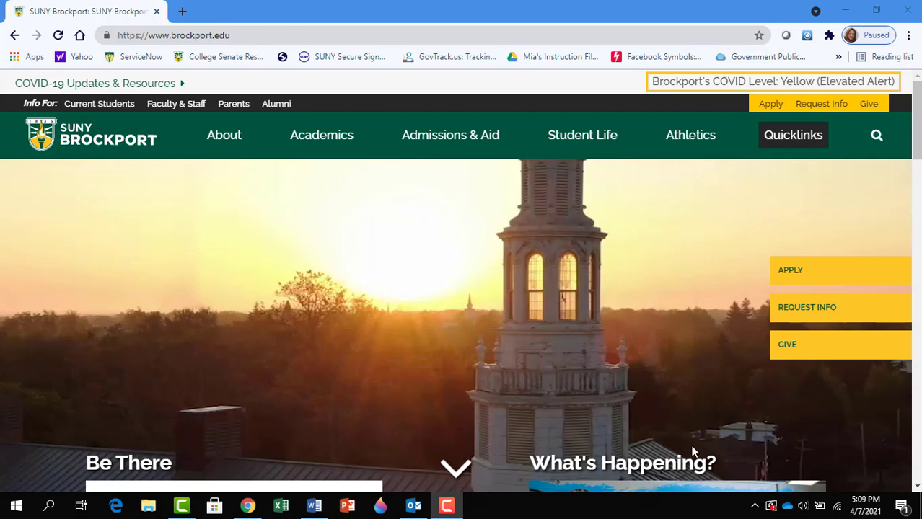
# - Go to the Drake Memorial Library page via the site's Quick Links list
pyautogui.click(793, 137)
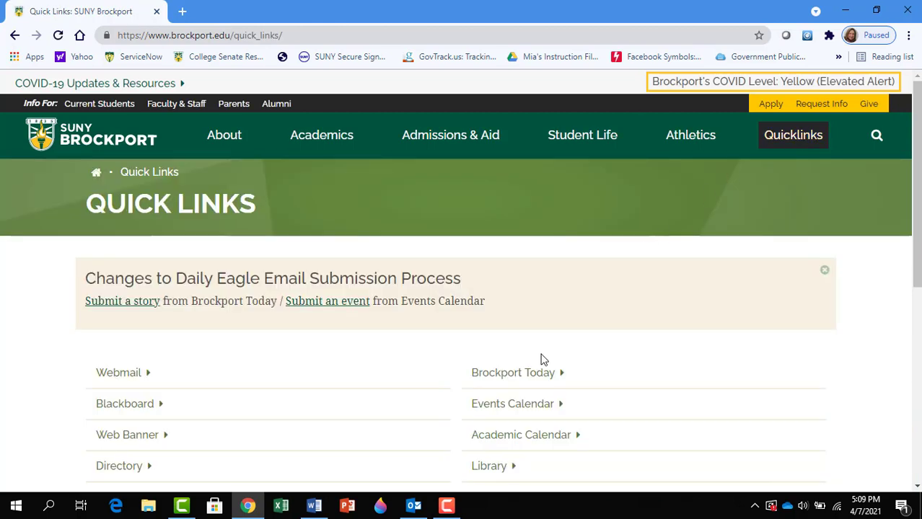
pyautogui.click(491, 467)
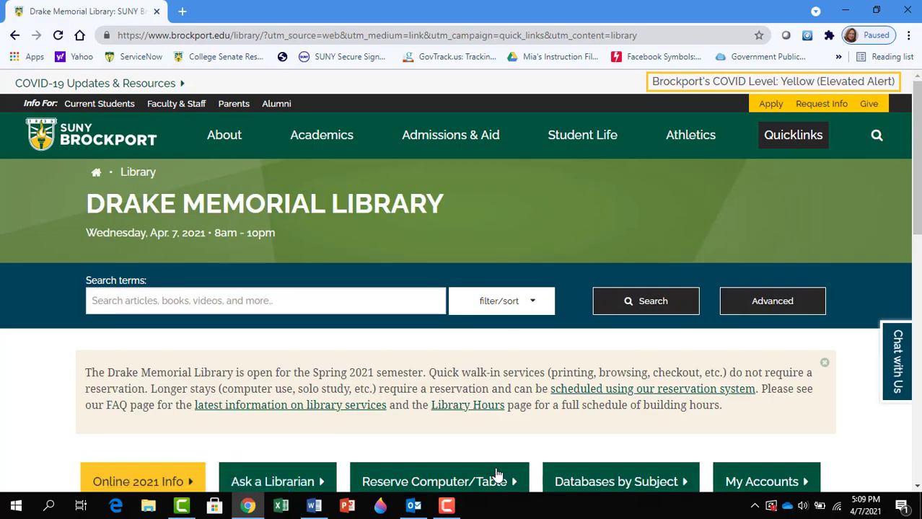
# - Enter 'Global Warming' as the library search term
pyautogui.click(291, 308)
pyautogui.write('Glonb')
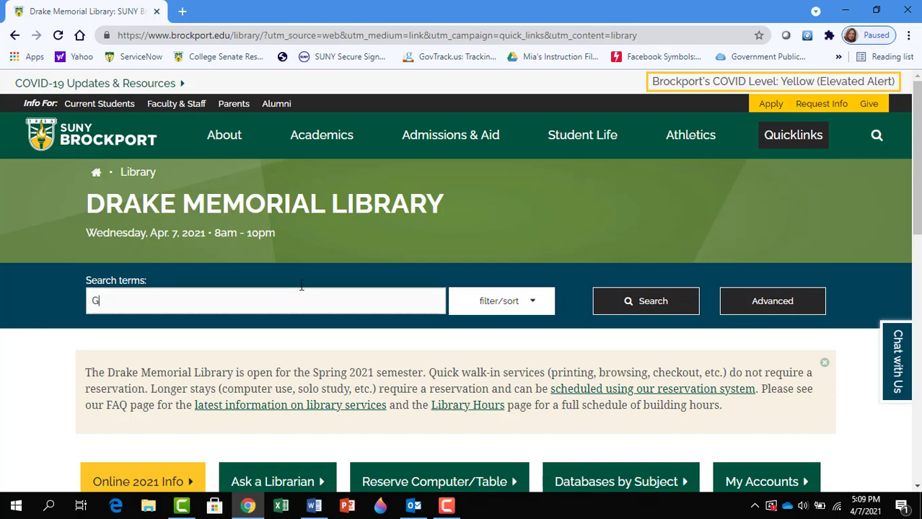
pyautogui.press('BackSpace')
pyautogui.press('BackSpace')
pyautogui.write('bal Warming')
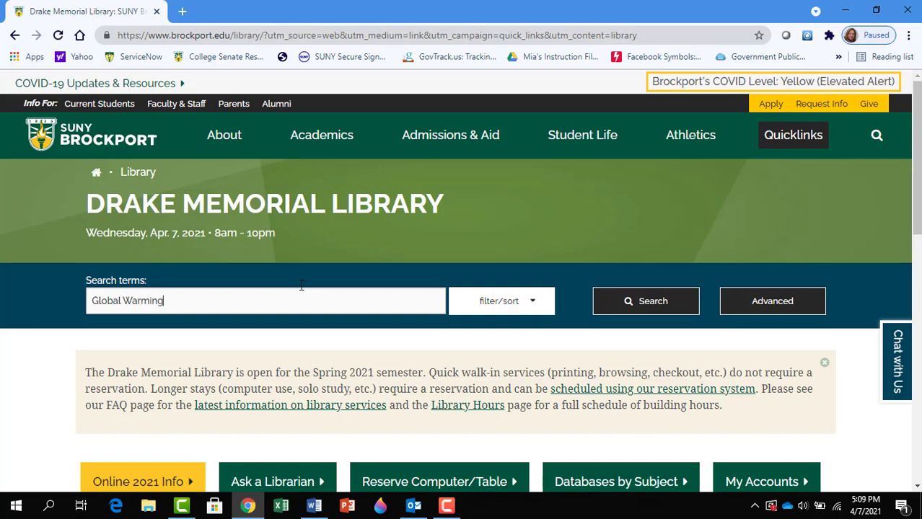
# - Limit the search to peer-reviewed Articles available online from the last ten years and run it
pyautogui.click(537, 304)
pyautogui.click(538, 305)
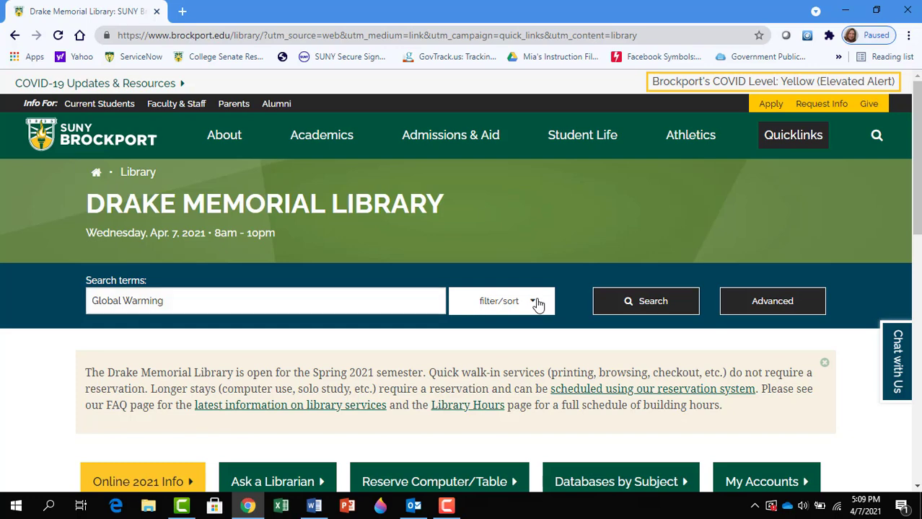
pyautogui.moveTo(917, 171); pyautogui.dragTo(914, 225)
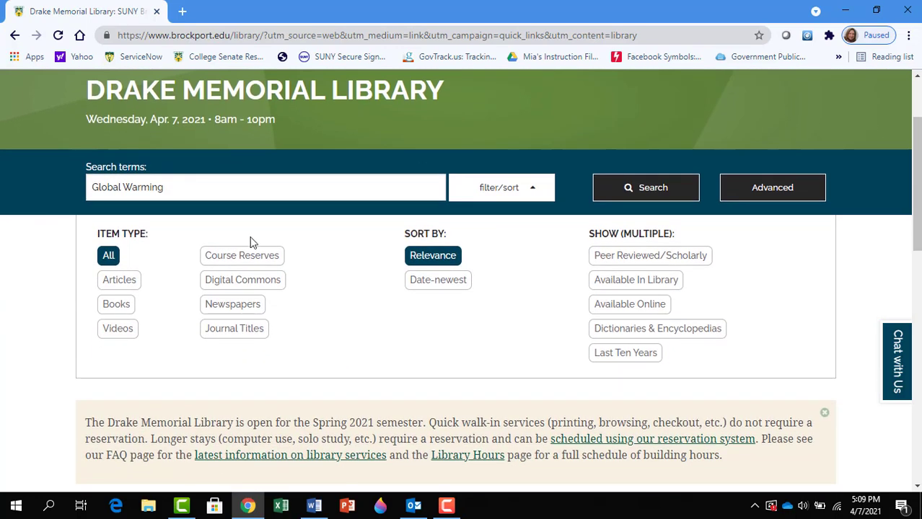
pyautogui.click(123, 286)
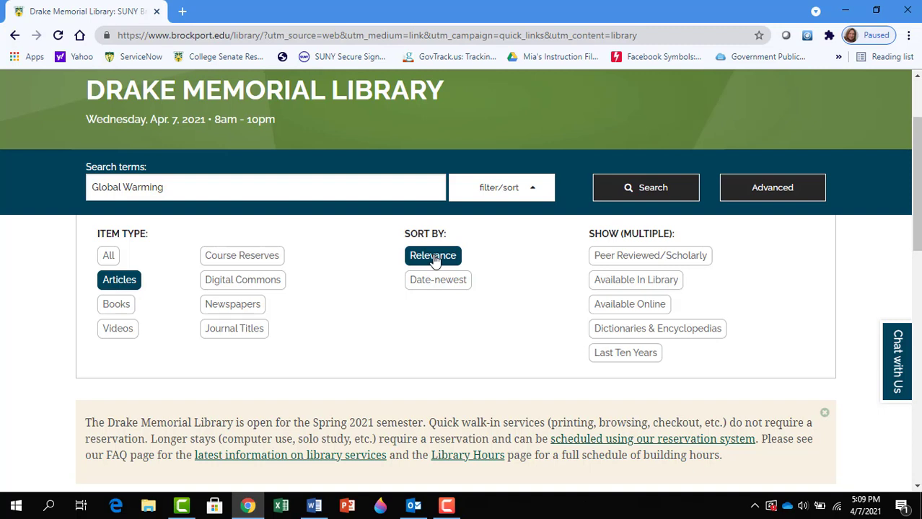
pyautogui.click(615, 261)
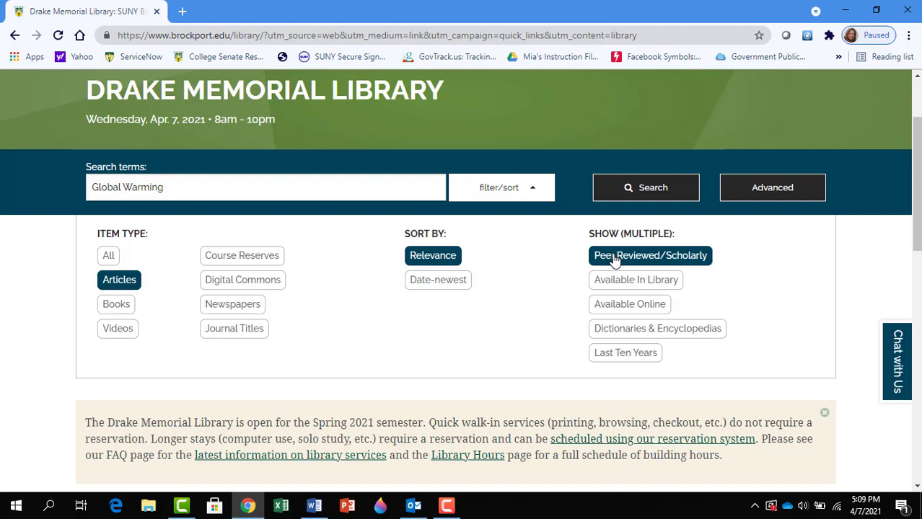
pyautogui.click(669, 307)
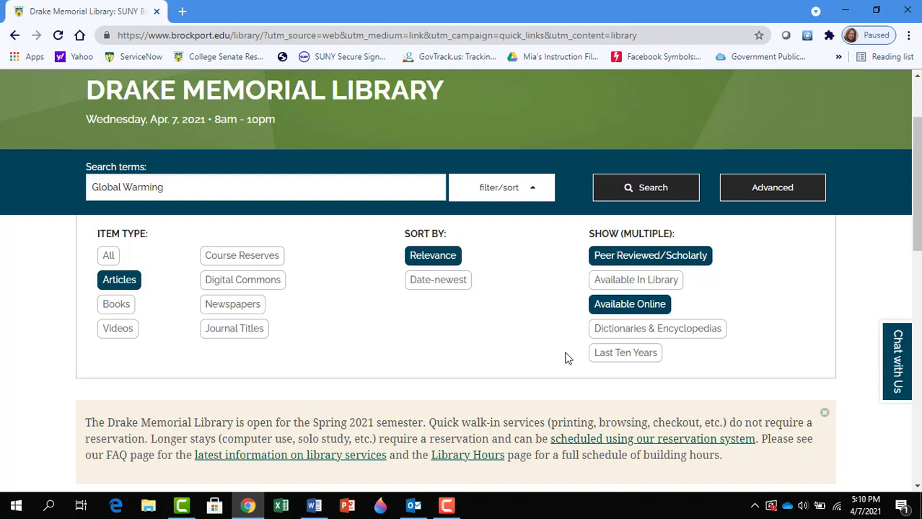
pyautogui.click(633, 355)
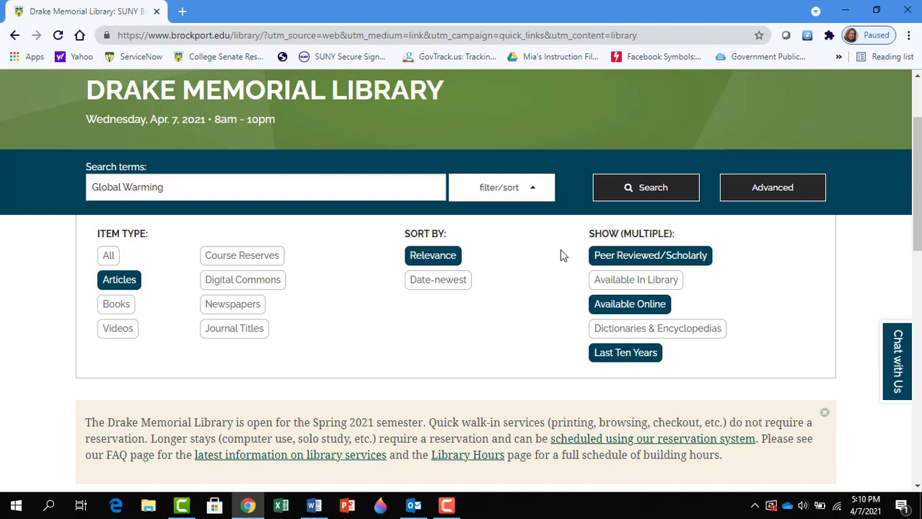
pyautogui.click(618, 189)
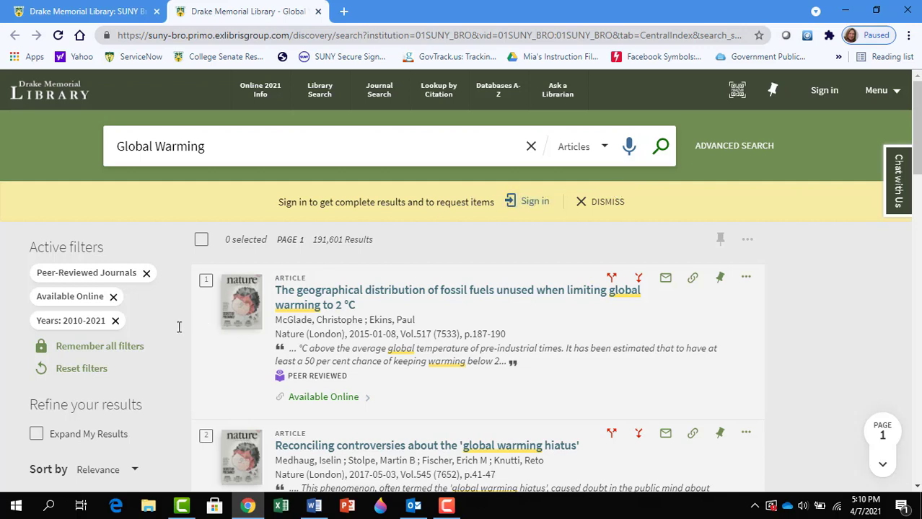
# - Remember the peer-reviewed, available-online and 2010–2021 filters, then skim the 191,601 results
pyautogui.click(114, 351)
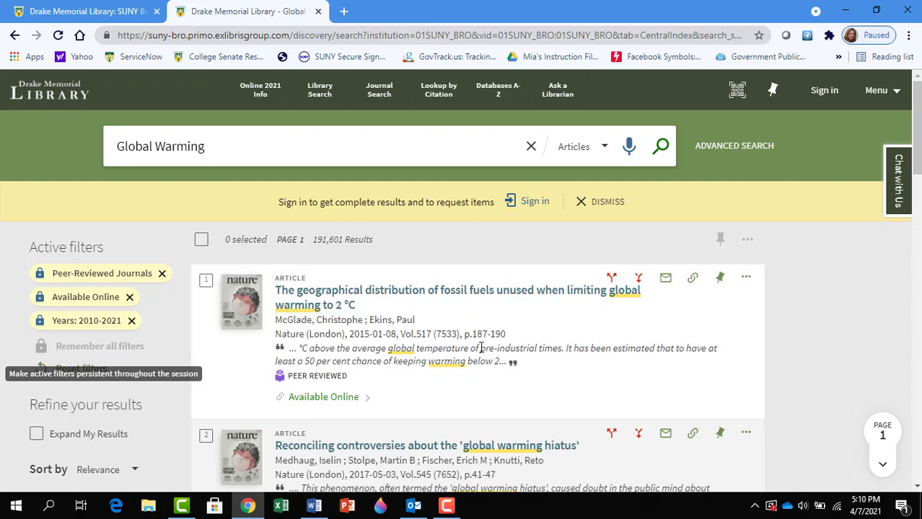
pyautogui.scroll(-3, 915, 144)
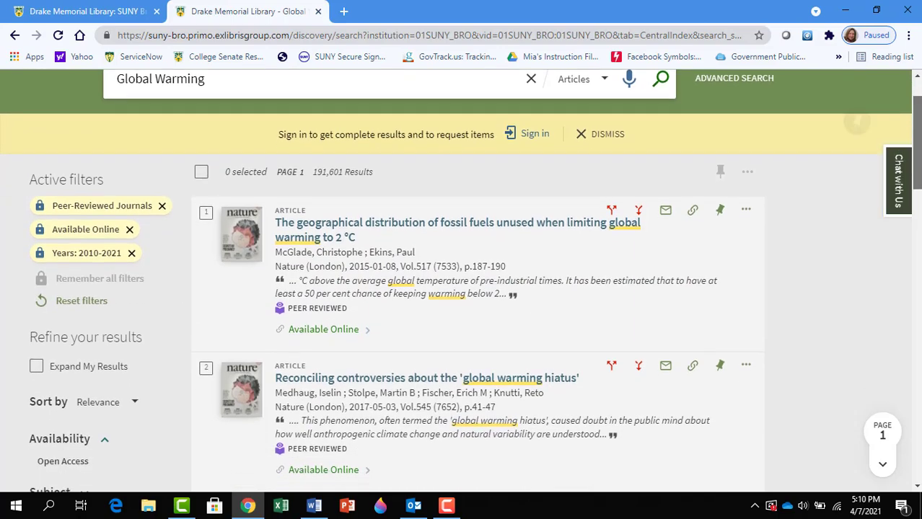
pyautogui.scroll(-1, 555, 301)
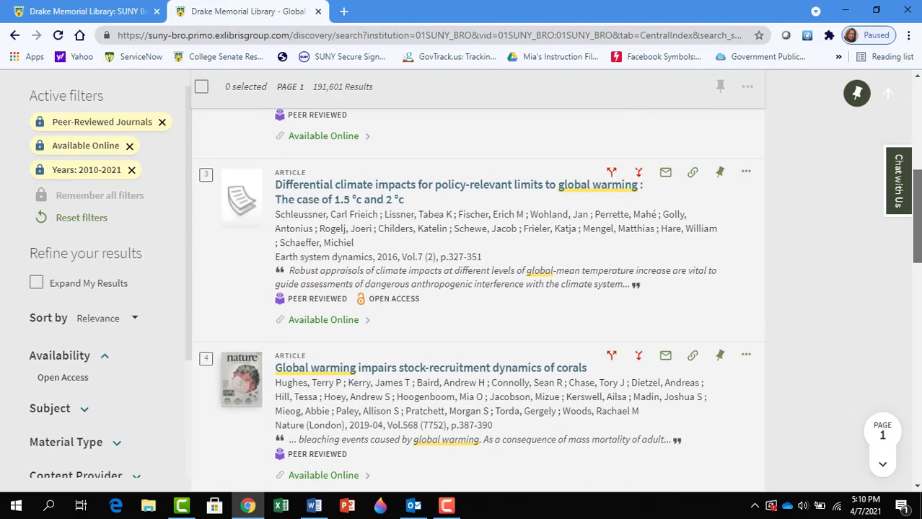
pyautogui.scroll(4, 919, 135)
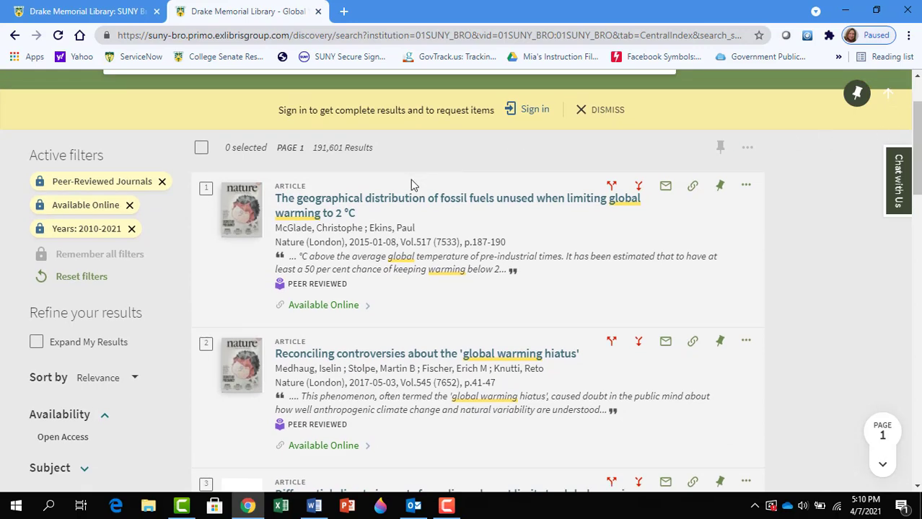
# - Open the Nature fossil-fuels article's full record and review its holdings, details and subjects
pyautogui.click(424, 203)
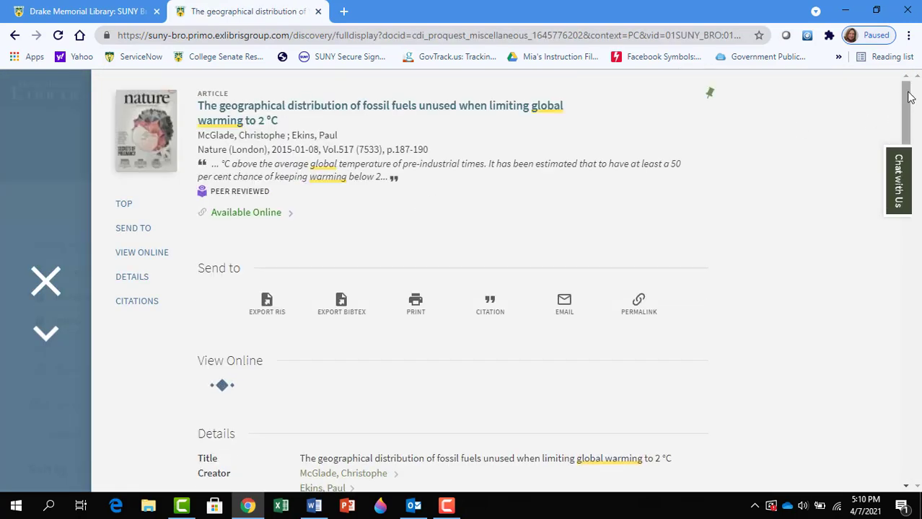
pyautogui.scroll(-4, 915, 144)
pyautogui.scroll(-5, 916, 194)
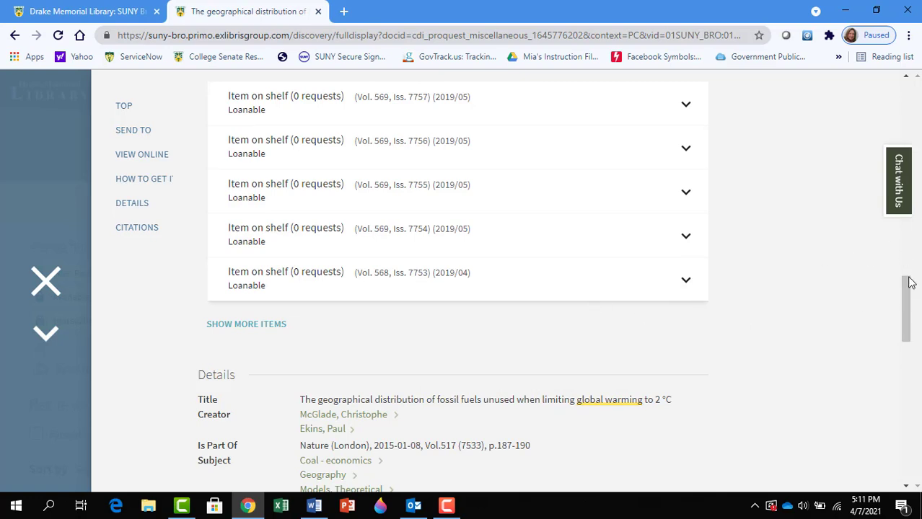
pyautogui.moveTo(909, 293); pyautogui.dragTo(916, 324)
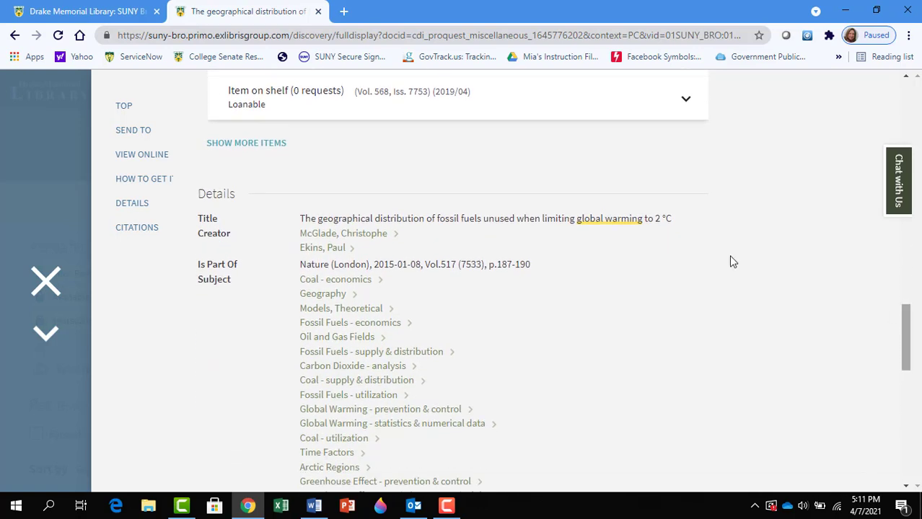
# - Run an advanced article search for Global Warming AND 'United States' in any field
pyautogui.click(14, 36)
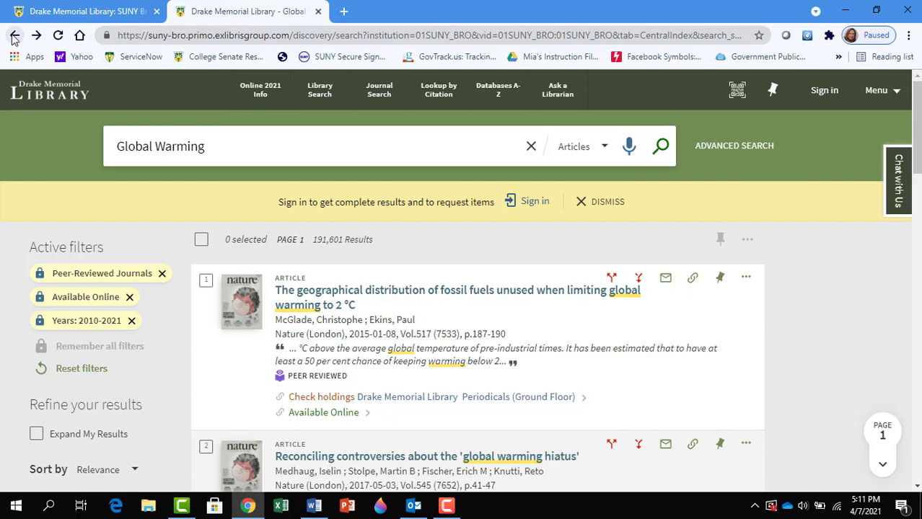
pyautogui.click(756, 157)
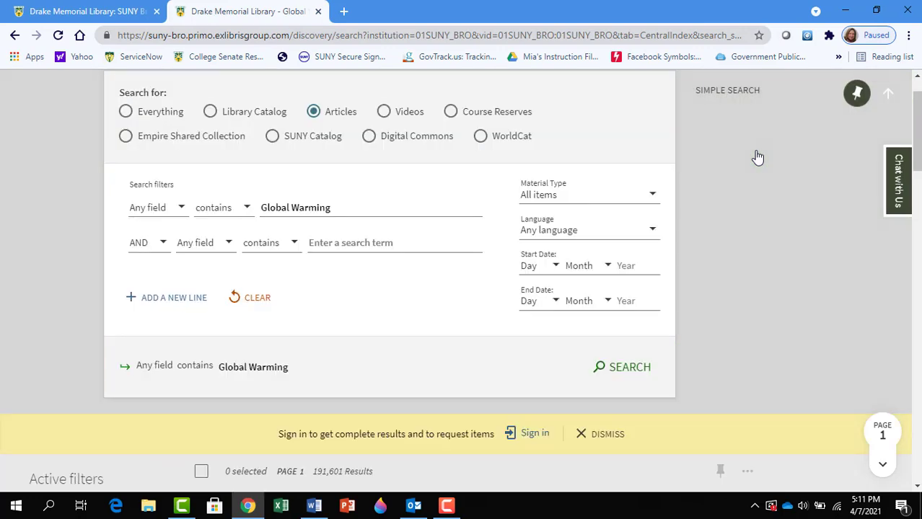
pyautogui.click(374, 243)
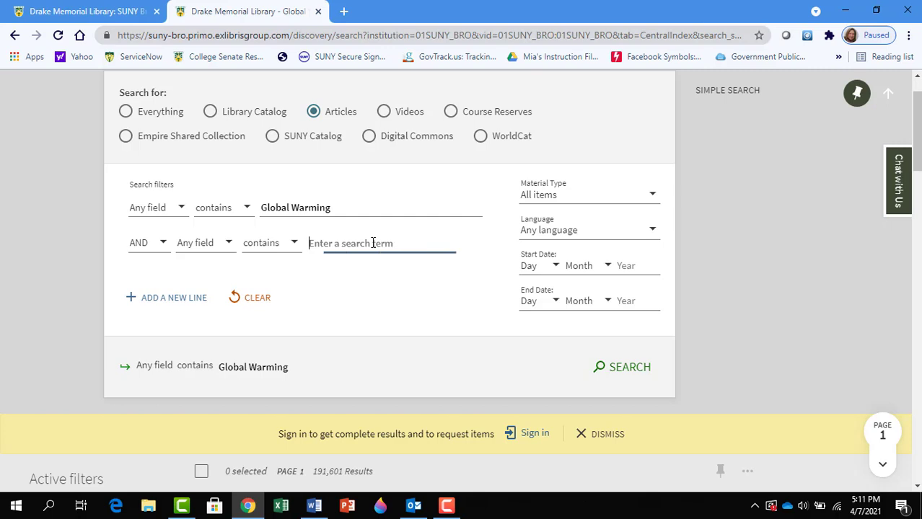
pyautogui.write('Unit')
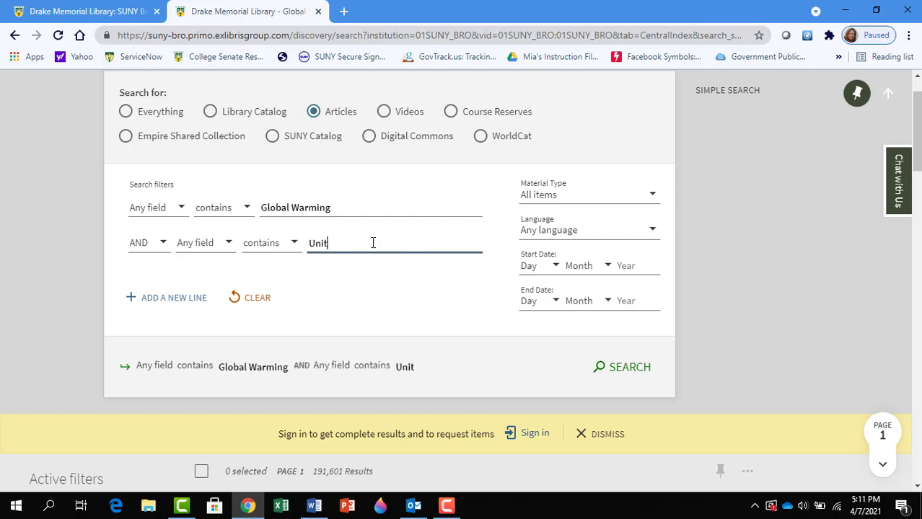
pyautogui.write('ed States')
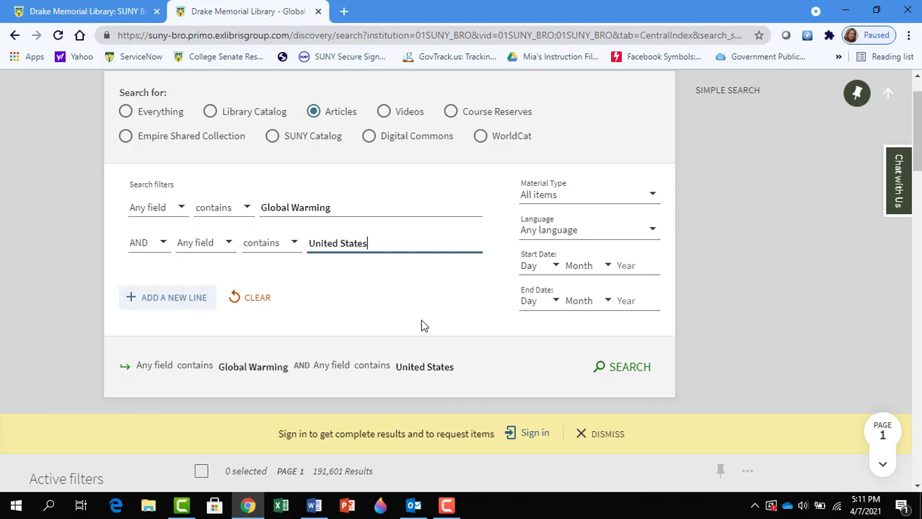
pyautogui.click(639, 366)
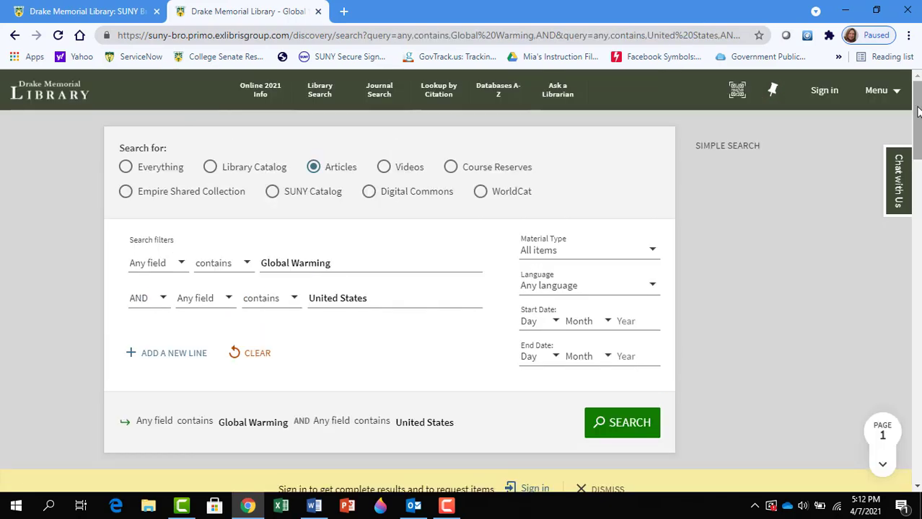
# - Open the 1.5 °C yield-loss article's record showing its ScienceDirect and Unpaywall sources
pyautogui.moveTo(918, 111); pyautogui.dragTo(918, 188)
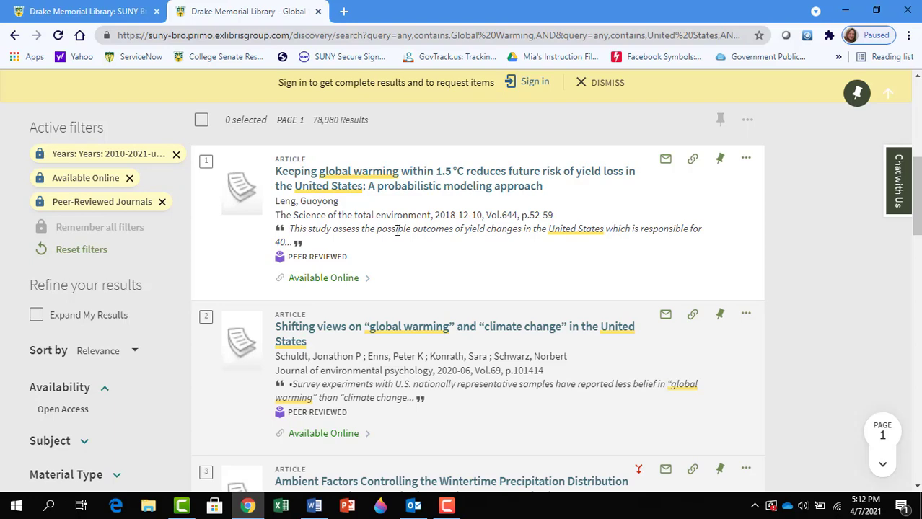
pyautogui.click(328, 280)
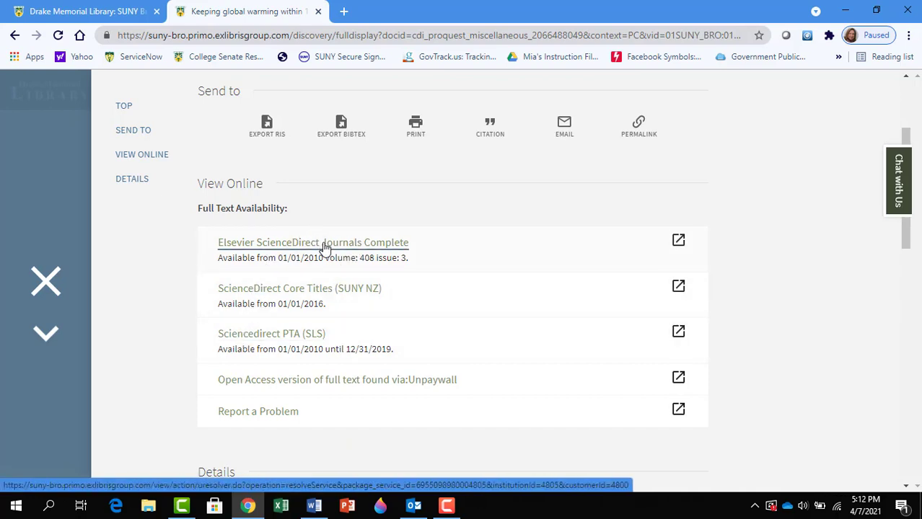
# - Open the article on Elsevier ScienceDirect Journals Complete in a new tab
pyautogui.click(324, 245)
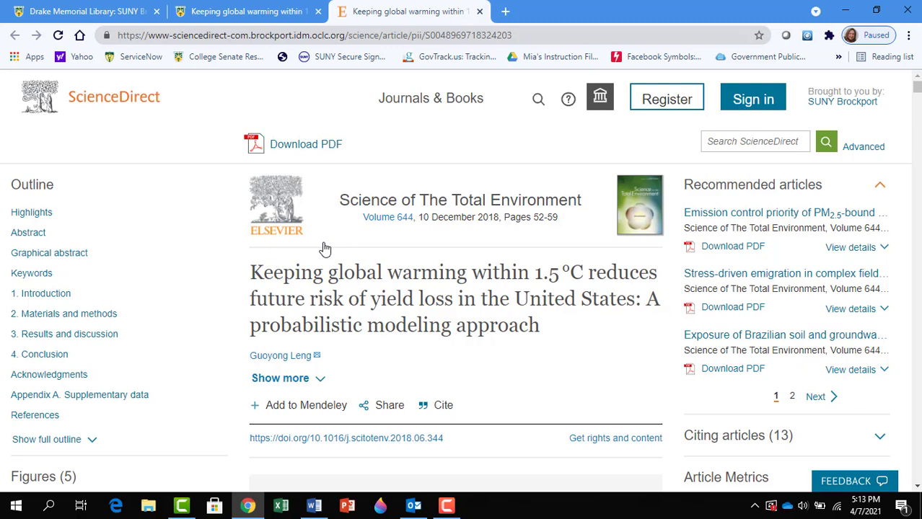
# - Open this article's 8-page PDF in its own tab, then return to the article page without the popup
pyautogui.click(306, 146)
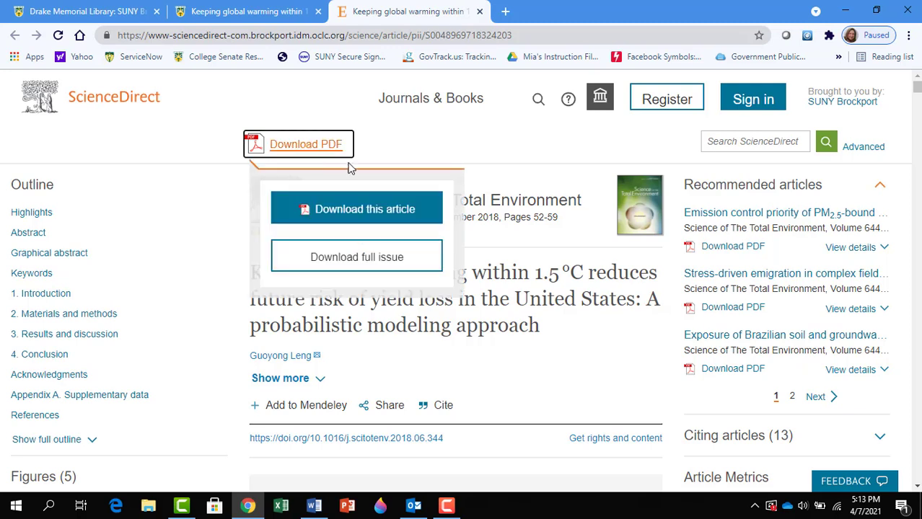
pyautogui.click(366, 211)
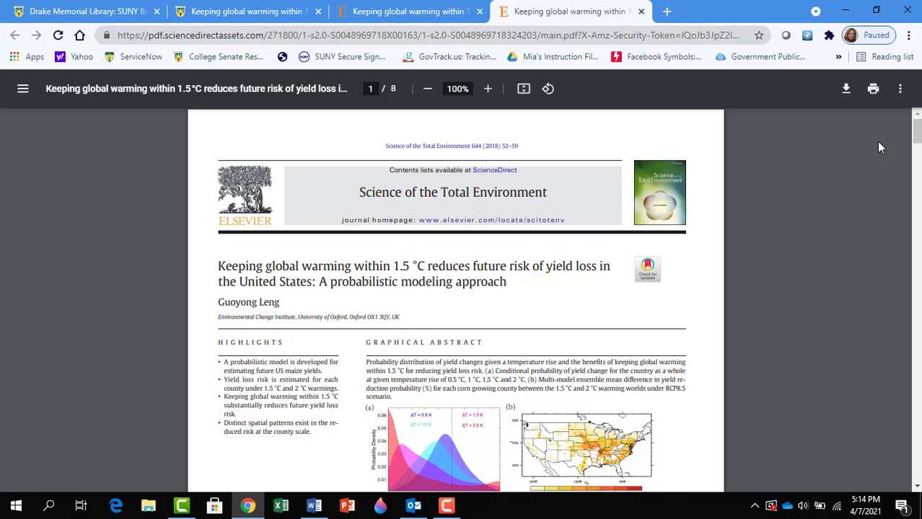
pyautogui.scroll(-9, 914, 137)
pyautogui.scroll(-5, 917, 141)
pyautogui.scroll(10, 917, 141)
pyautogui.scroll(2, 916, 141)
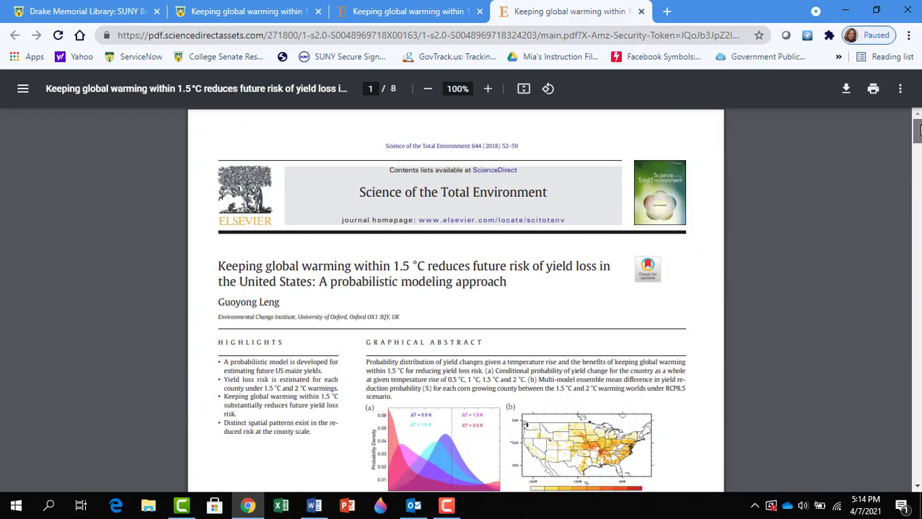
pyautogui.click(412, 8)
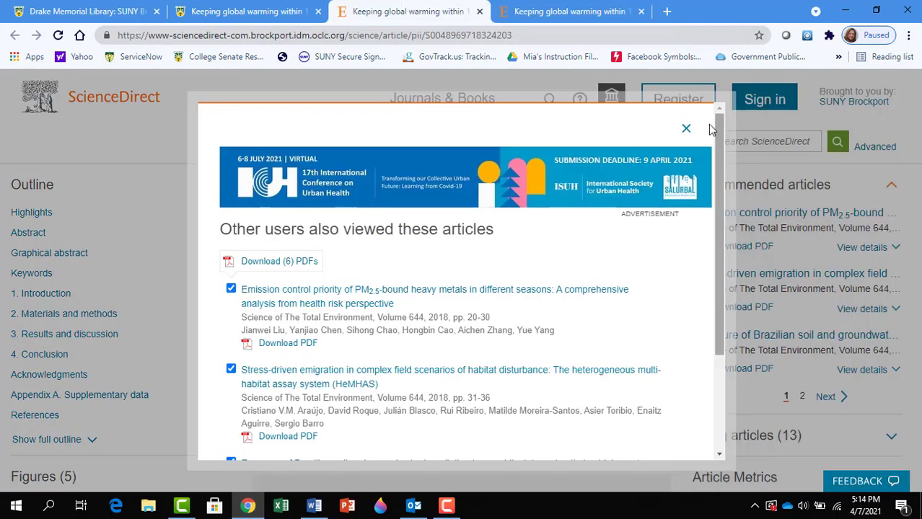
pyautogui.click(686, 128)
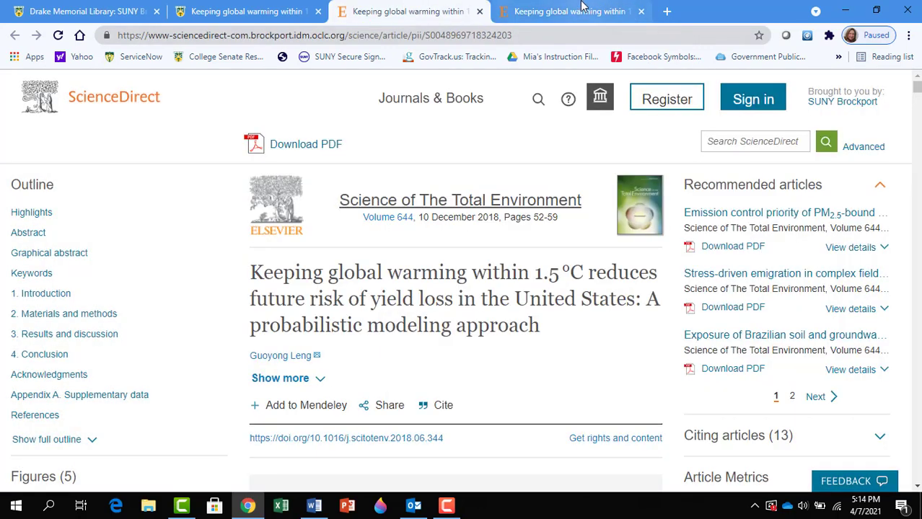
# - From the library home tab, open the Ask a Librarian & FAQ page with its chat form and hours
pyautogui.click(66, 6)
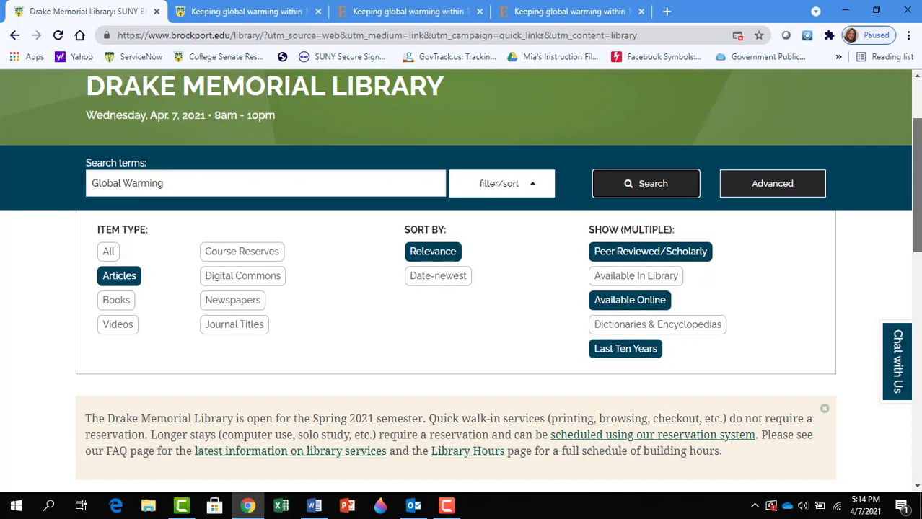
pyautogui.scroll(-3, 462, 278)
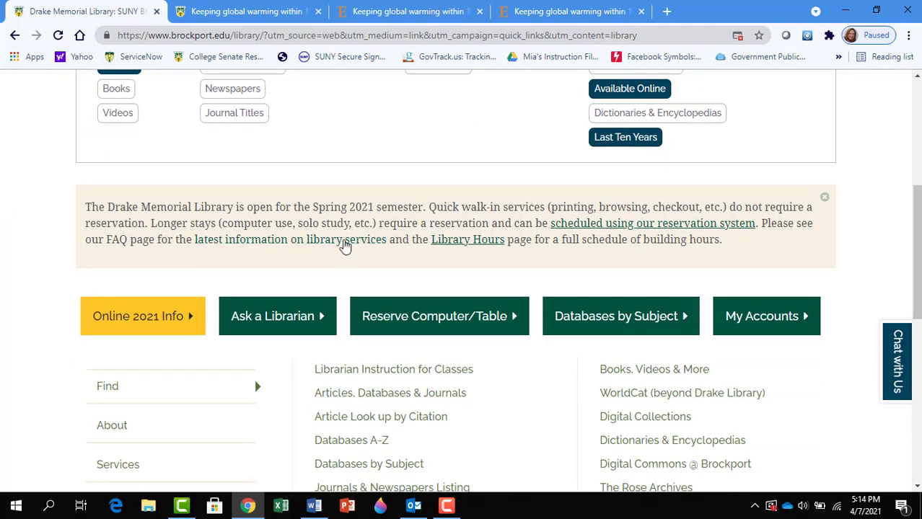
pyautogui.click(263, 328)
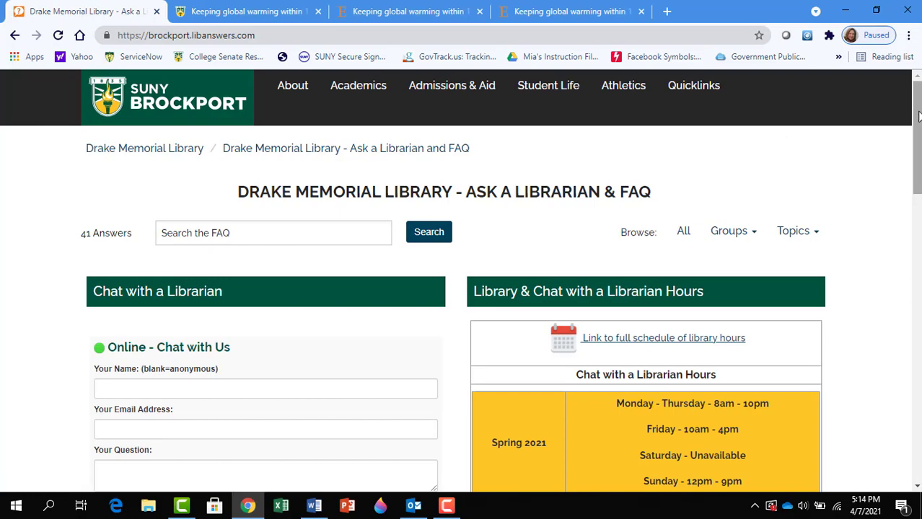
pyautogui.scroll(-3, 461, 281)
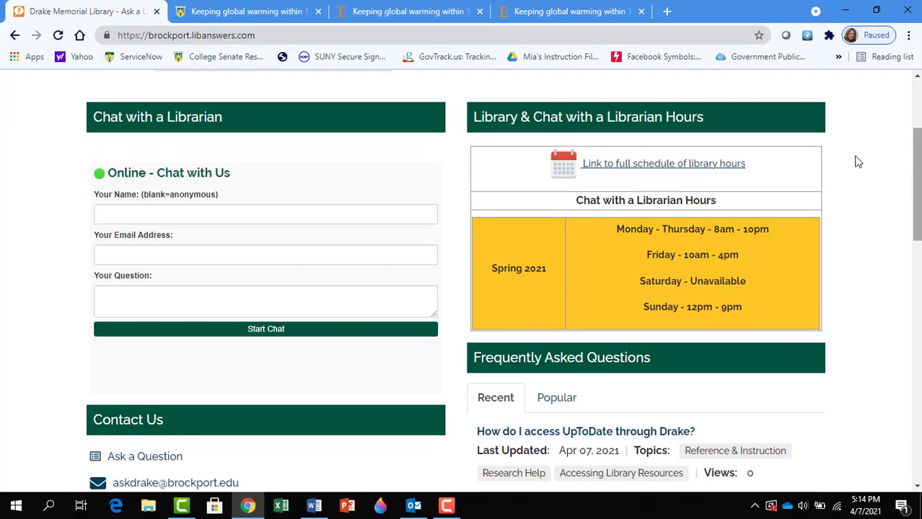